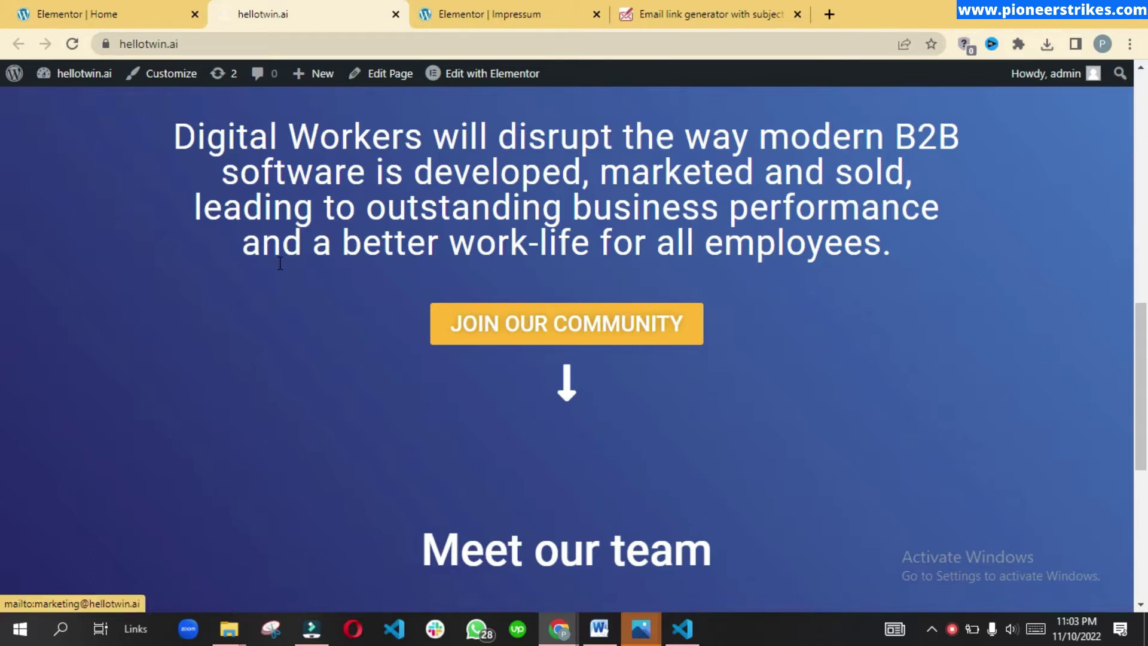
scroll(521, 323, "up", 1)
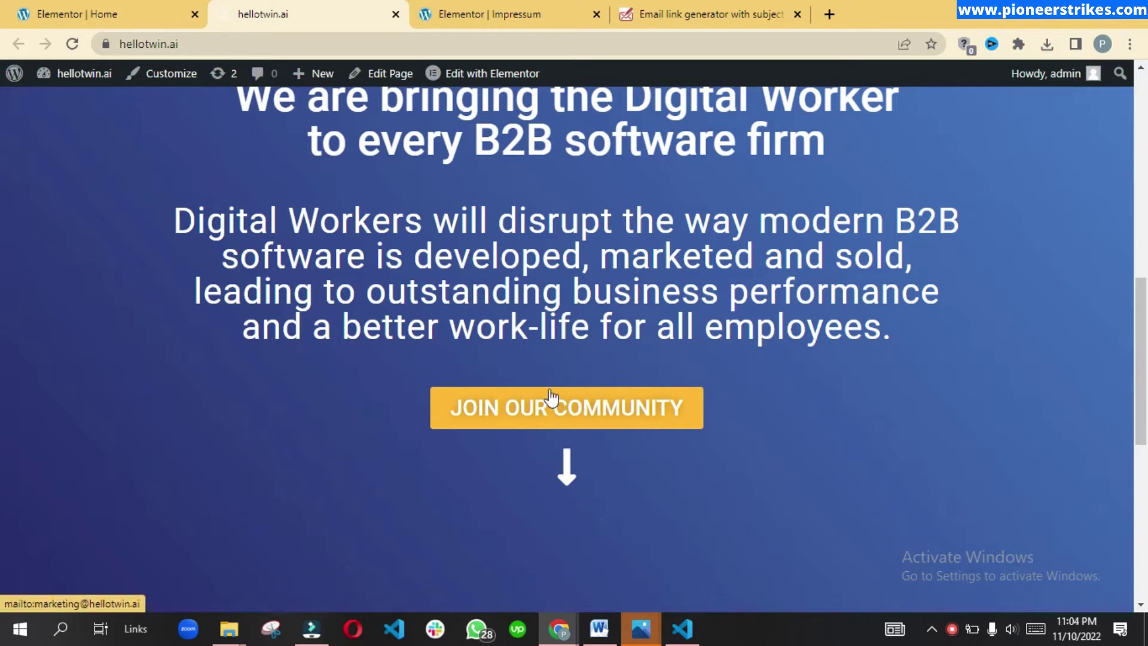
Launch a new email from the live JOIN OUR COMMUNITY button
left_click(573, 409)
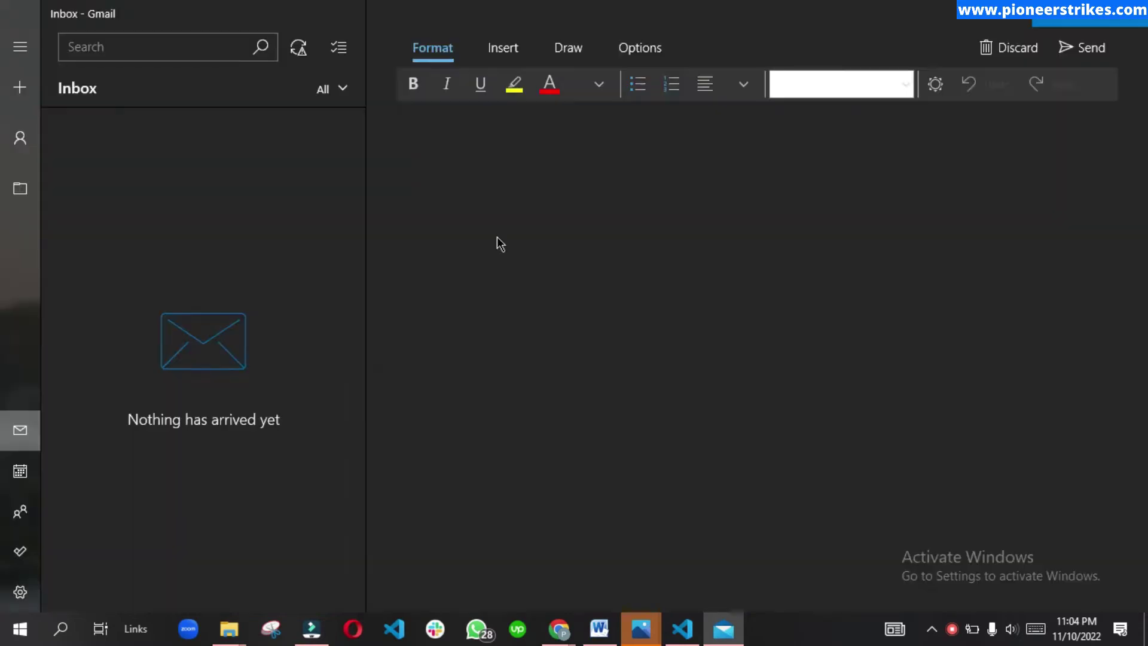
Confirm the Mail draft's subject and body arrived empty, only the recipient filled
left_click(444, 196)
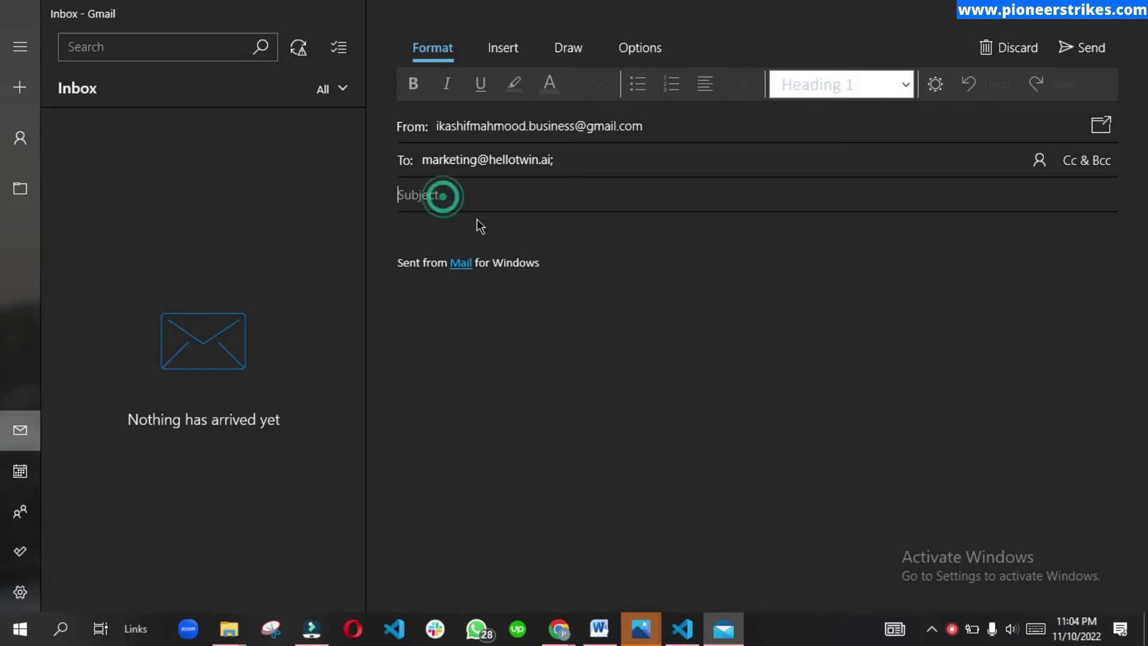
left_click(476, 233)
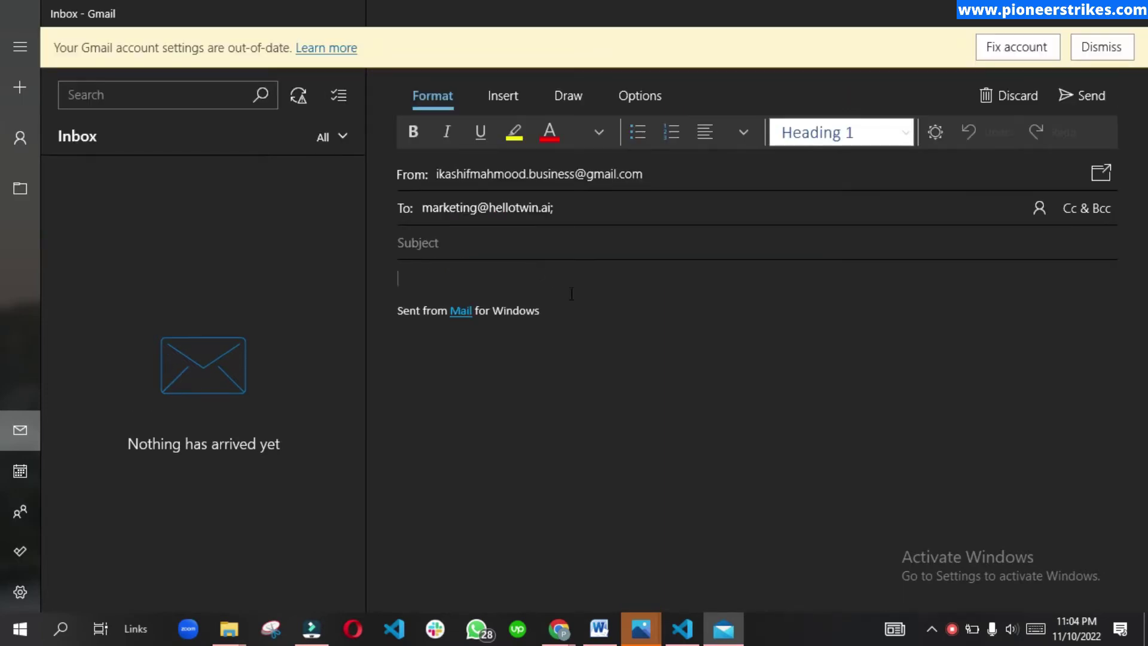
left_click(458, 245)
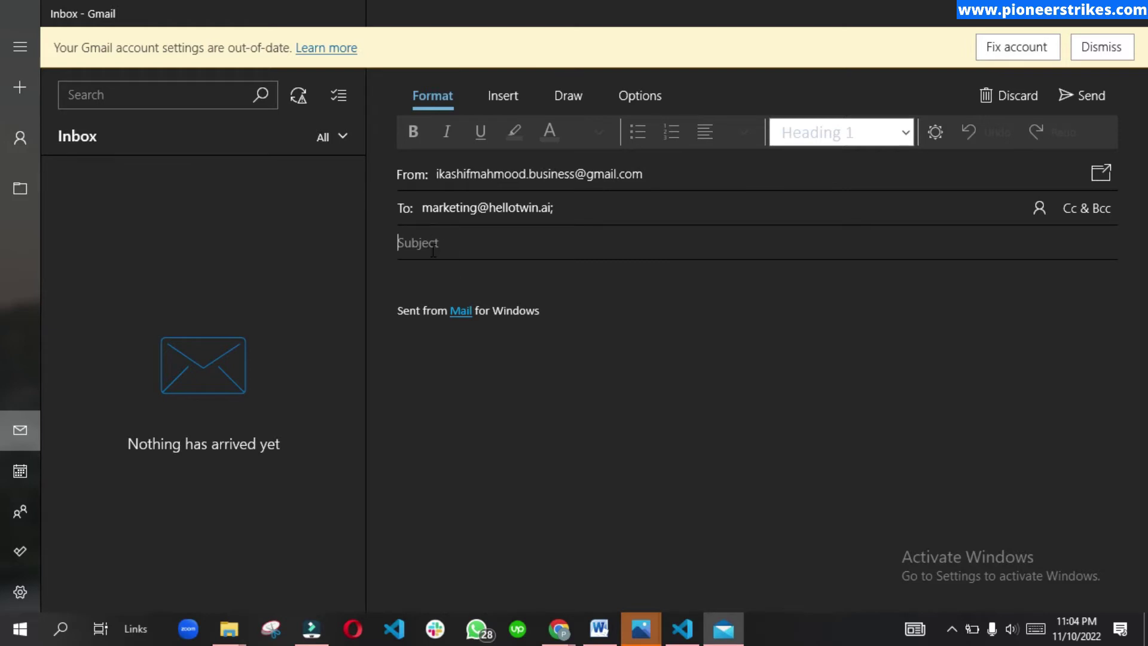
left_click(511, 273)
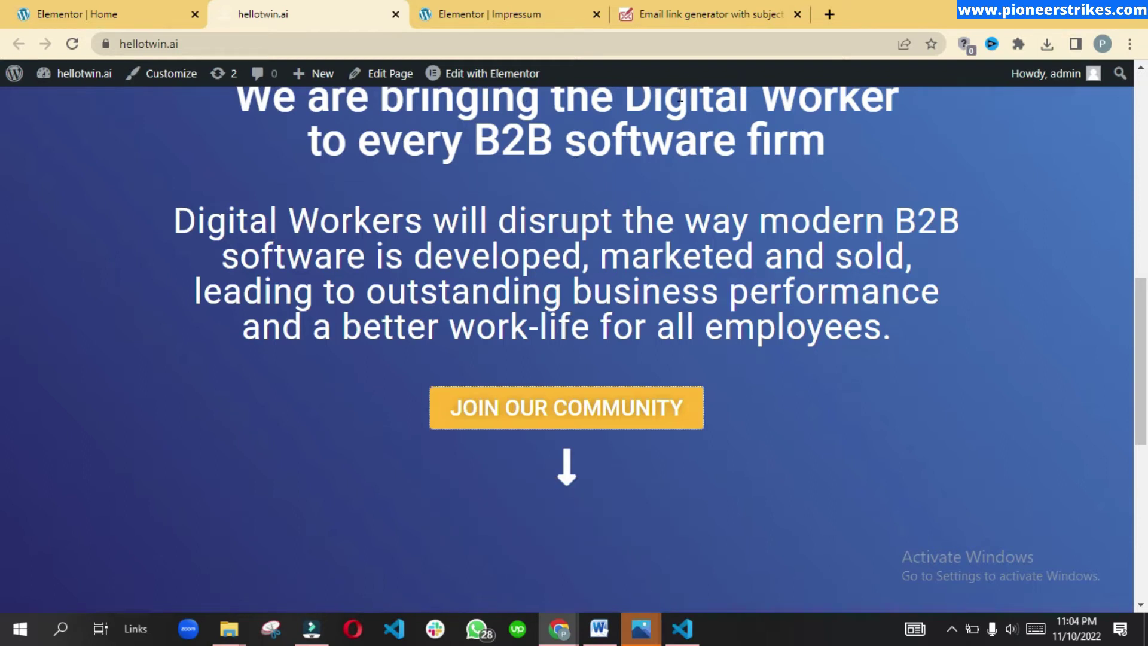
Show the e-mailer.link generator and start on its recipient field
left_click(709, 14)
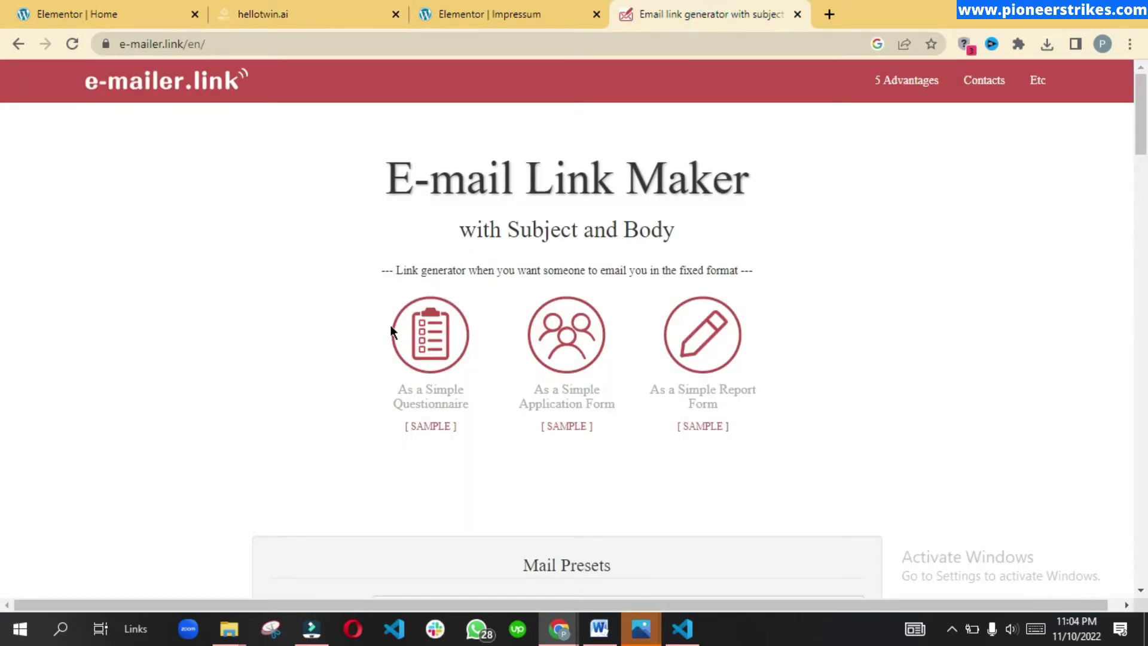
left_click(273, 43)
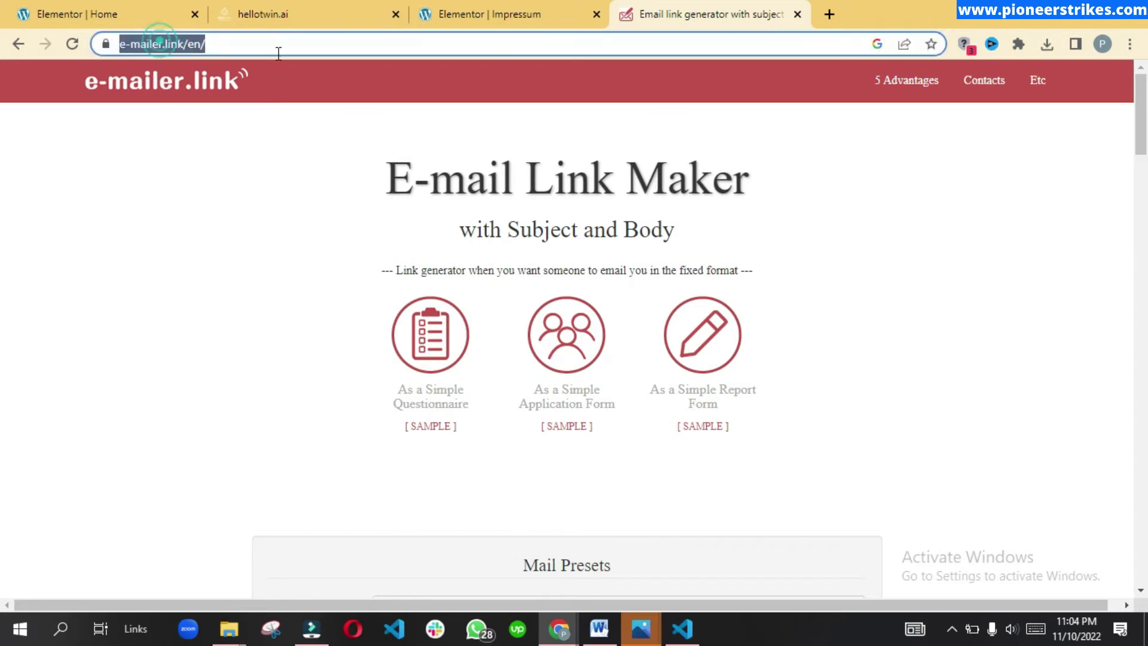
left_click(290, 229)
scroll(549, 322, "down", 2)
scroll(549, 322, "down", 2)
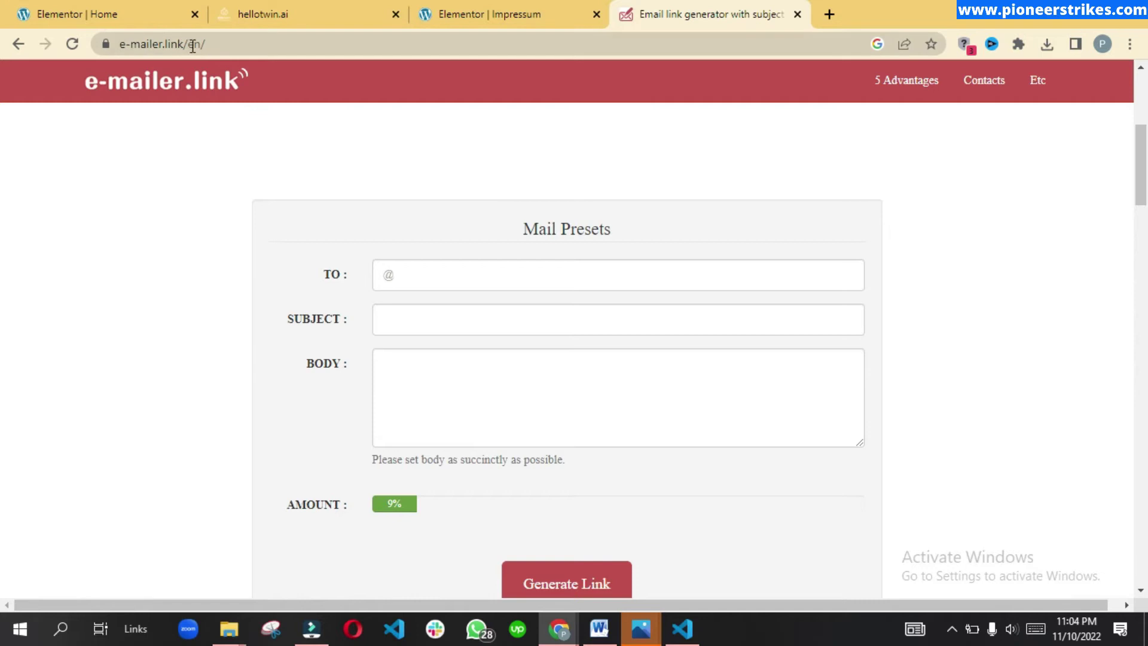
left_click(416, 288)
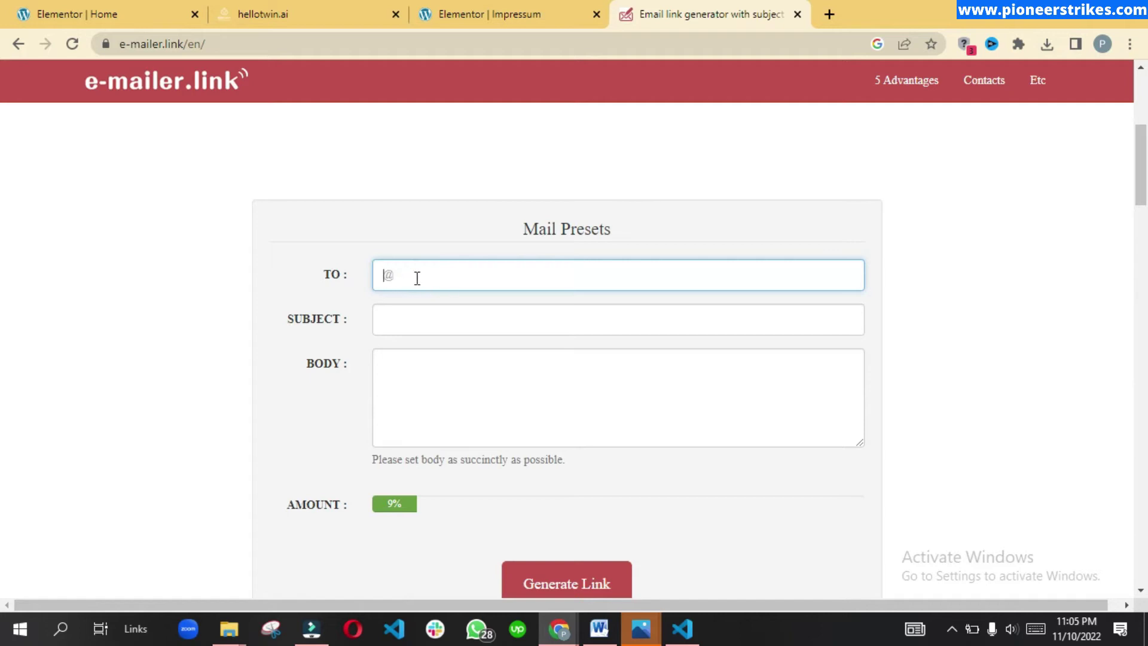
scroll(417, 279, "down", 1)
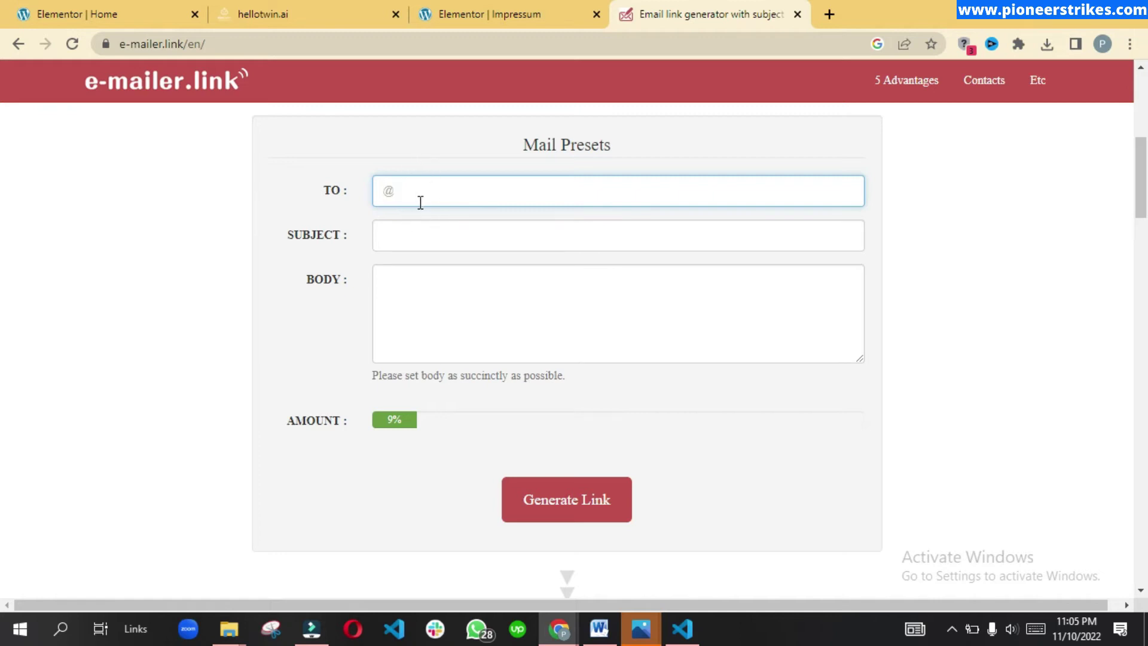
Select the button's current recipient email from its Elementor link setting on the Home page
left_click(491, 12)
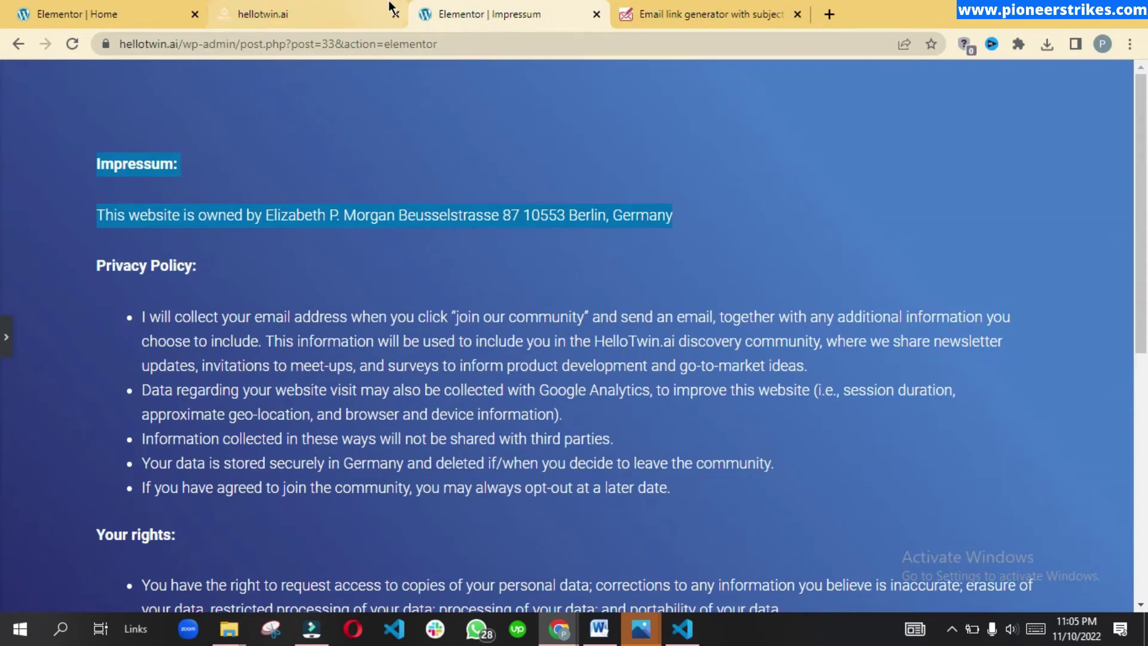
left_click(144, 14)
left_click_drag(51, 294, 236, 297)
key("ctrl+c")
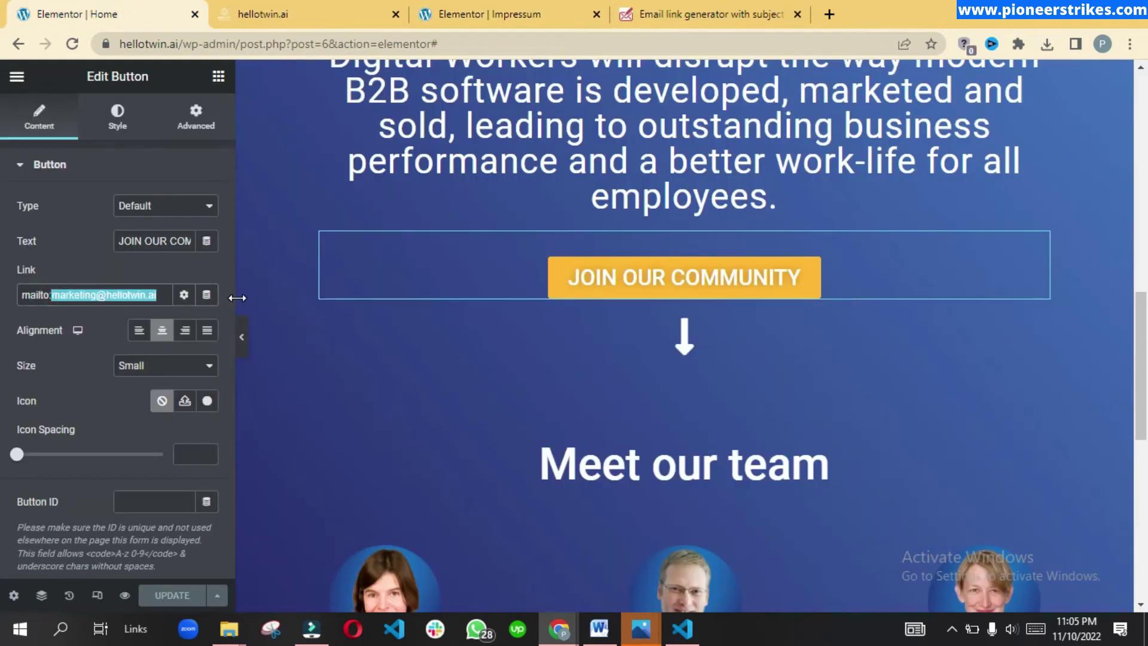
Fill TO with the marketing address and SUBJECT with the HelloTwin.ai community line
left_click(709, 14)
key("ctrl+v")
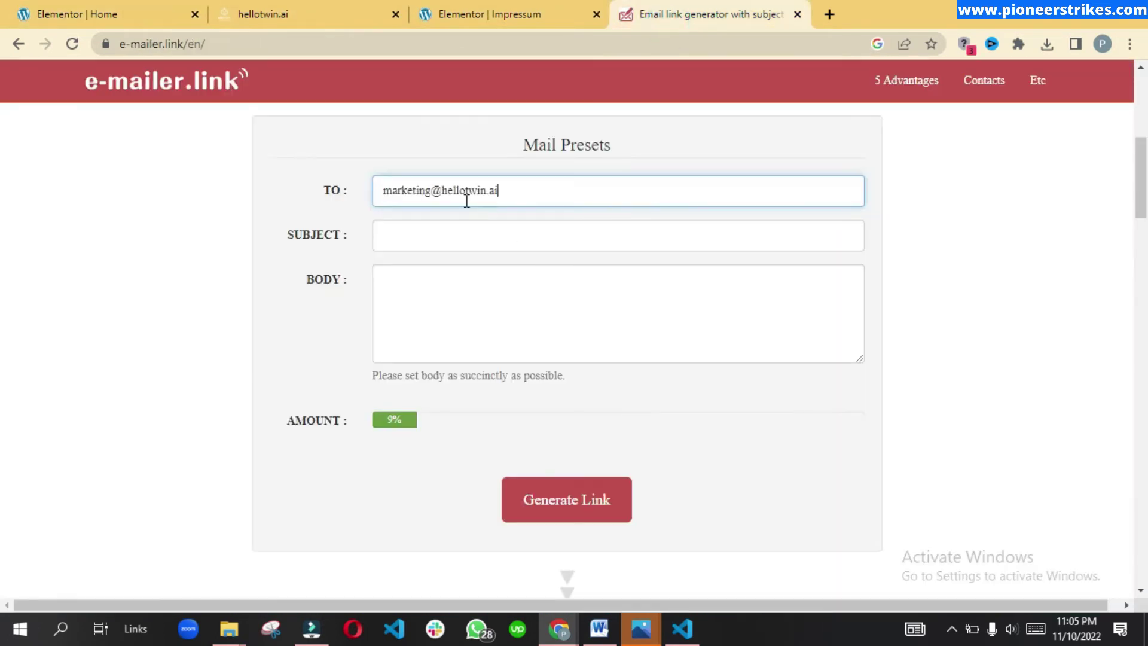
left_click(427, 235)
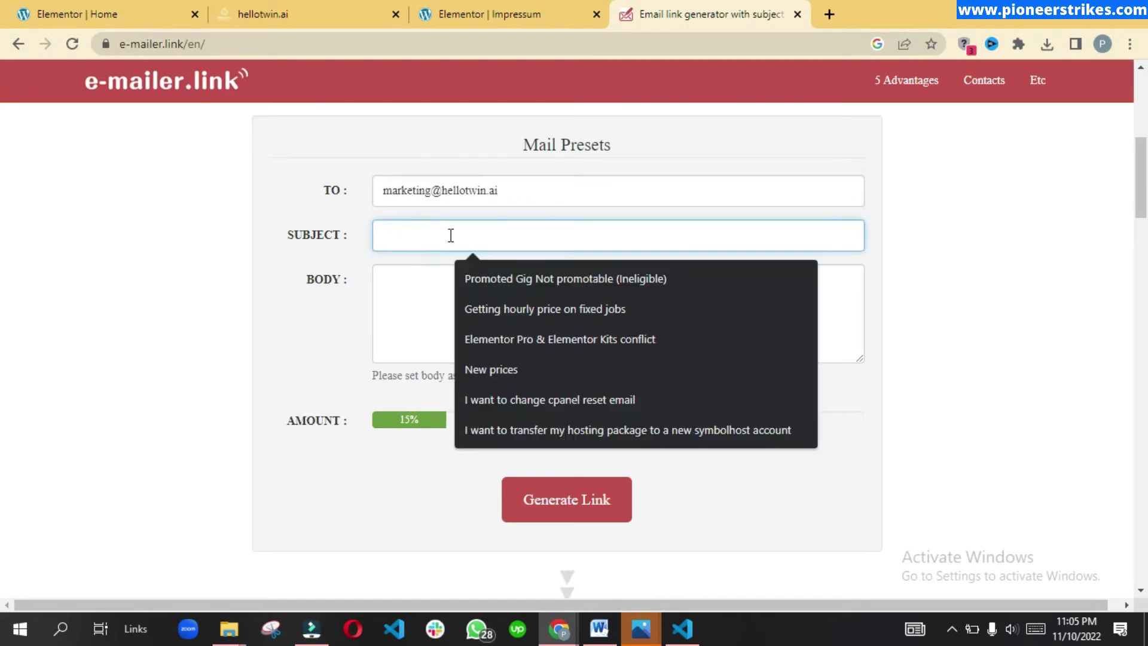
left_click(829, 403)
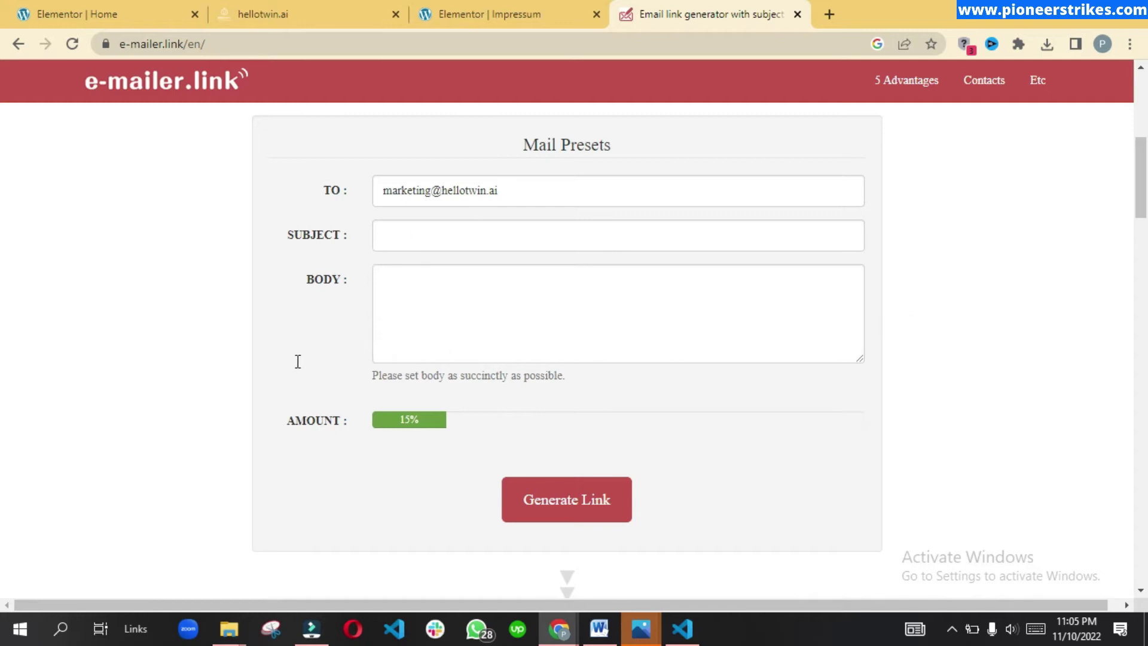
left_click(391, 235)
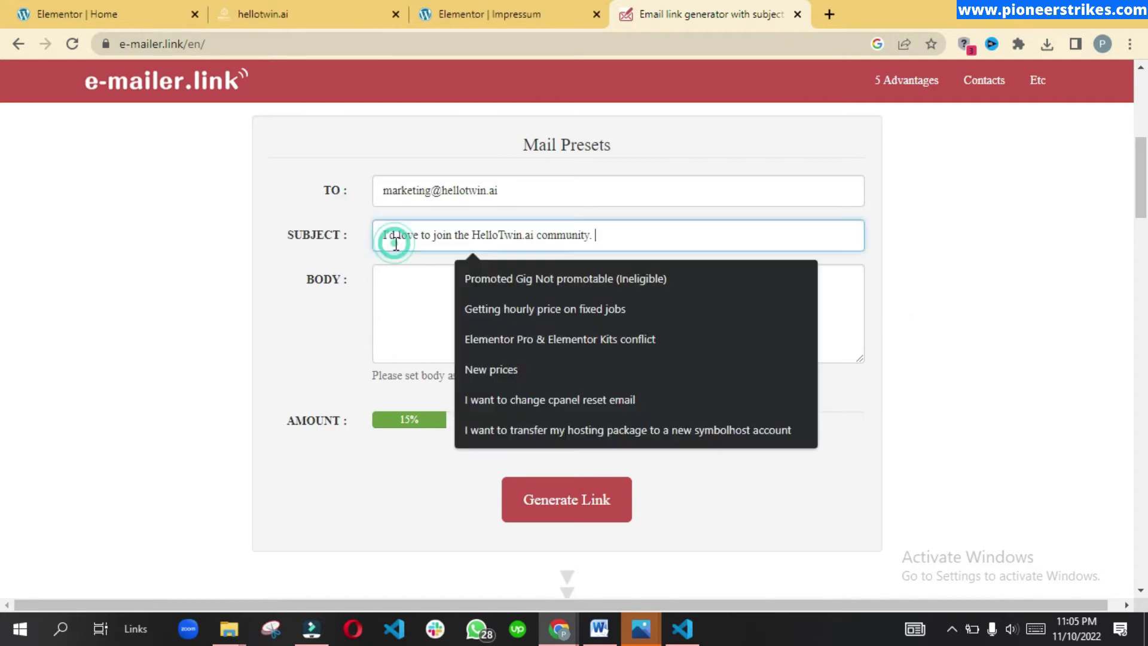
key("Return")
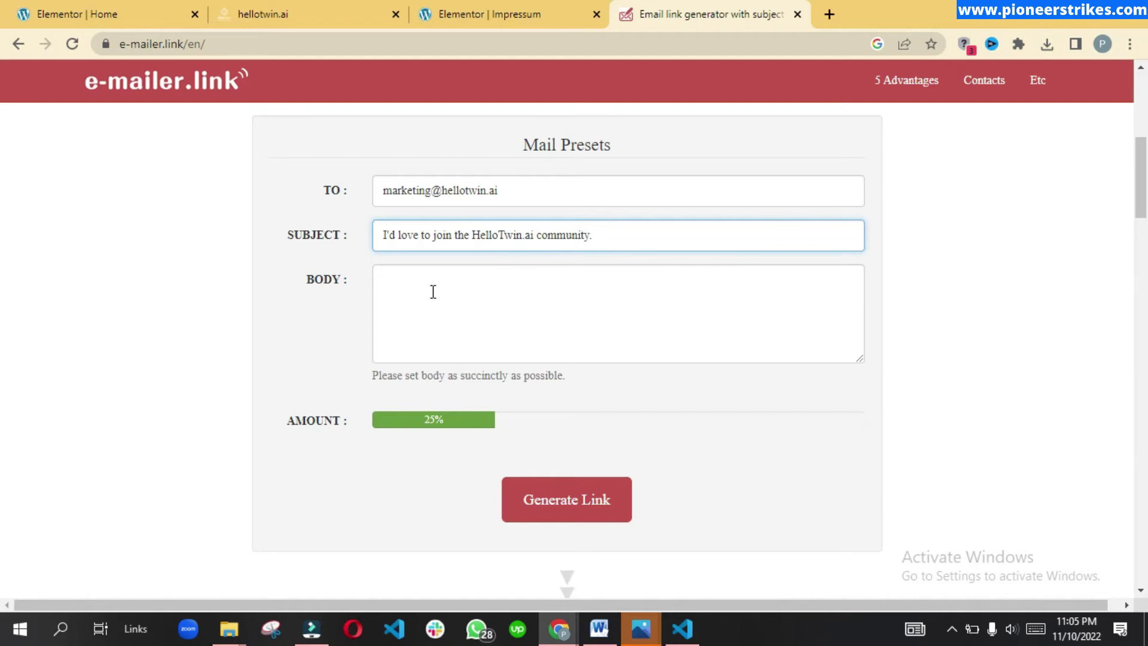
left_click(406, 417)
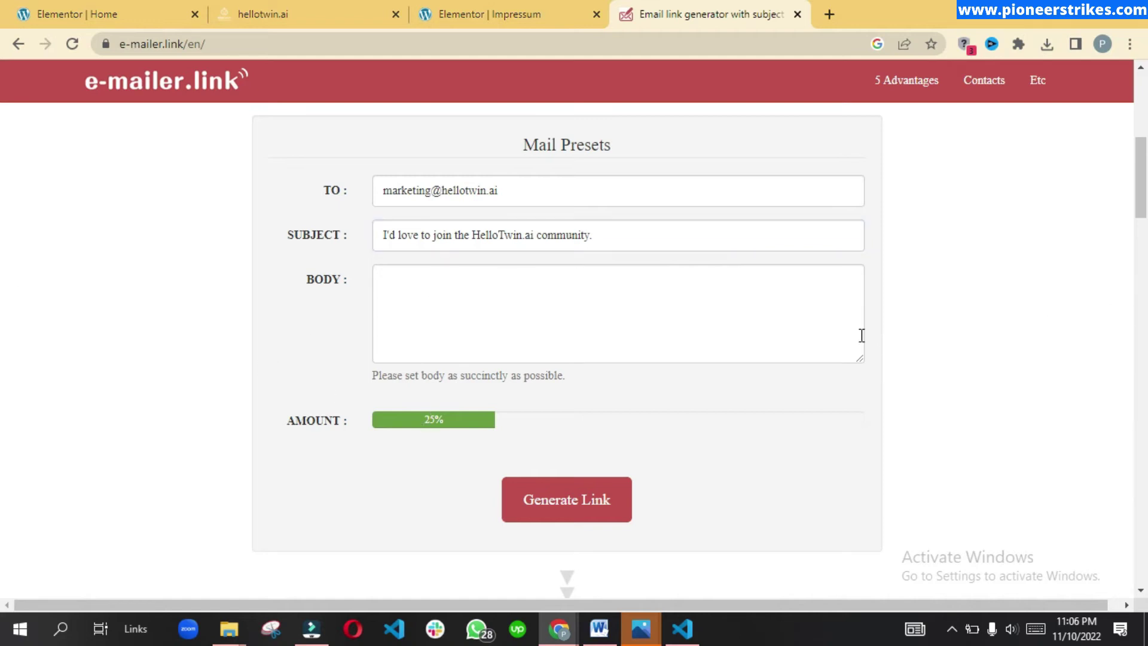
Paste the two-line joining message into BODY and generate the link
left_click(503, 315)
type("I'd love to join your community for updates about your work and to exchange ideas with members of your B2B SaaS community.")
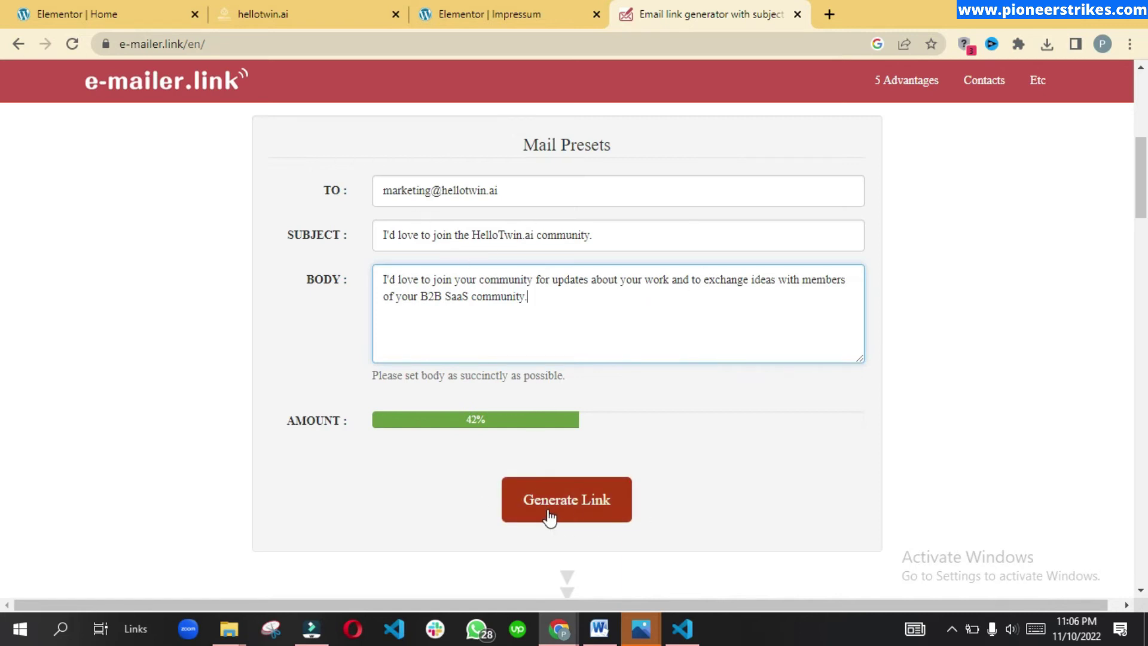
left_click(569, 507)
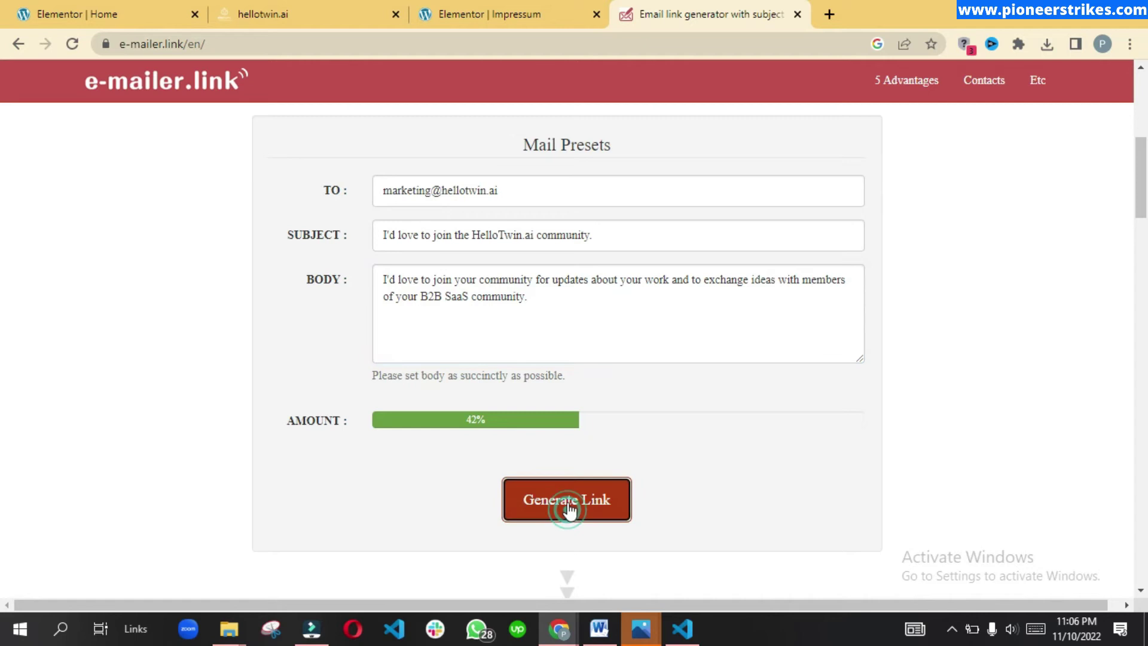
scroll(340, 440, "down", 2)
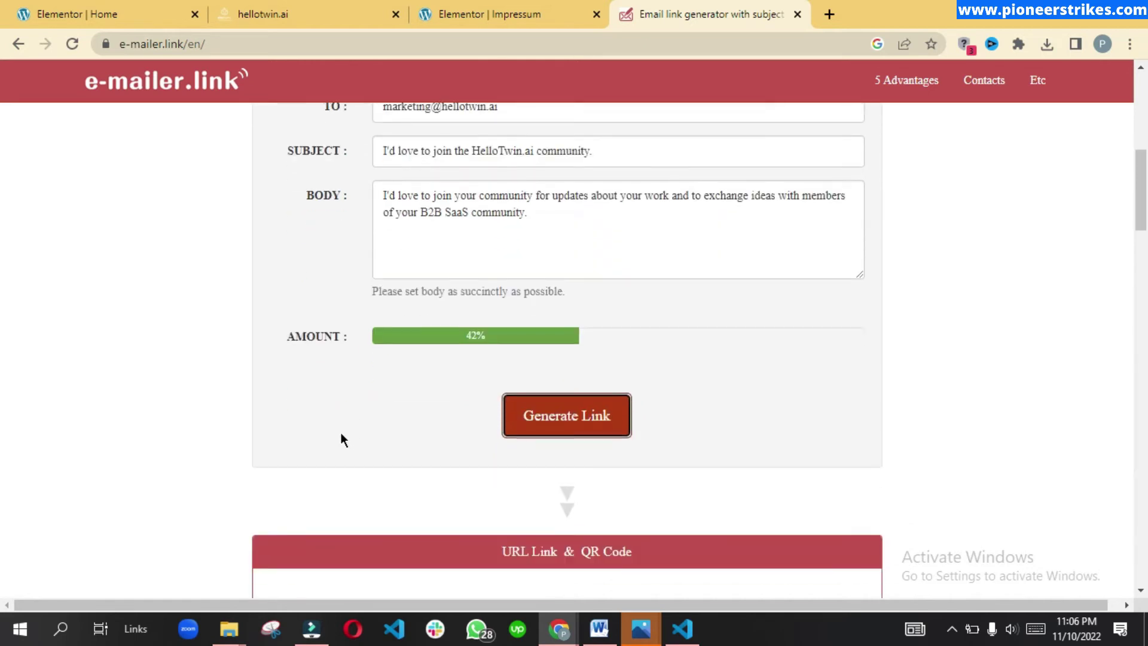
scroll(340, 440, "down", 1)
scroll(341, 440, "down", 2)
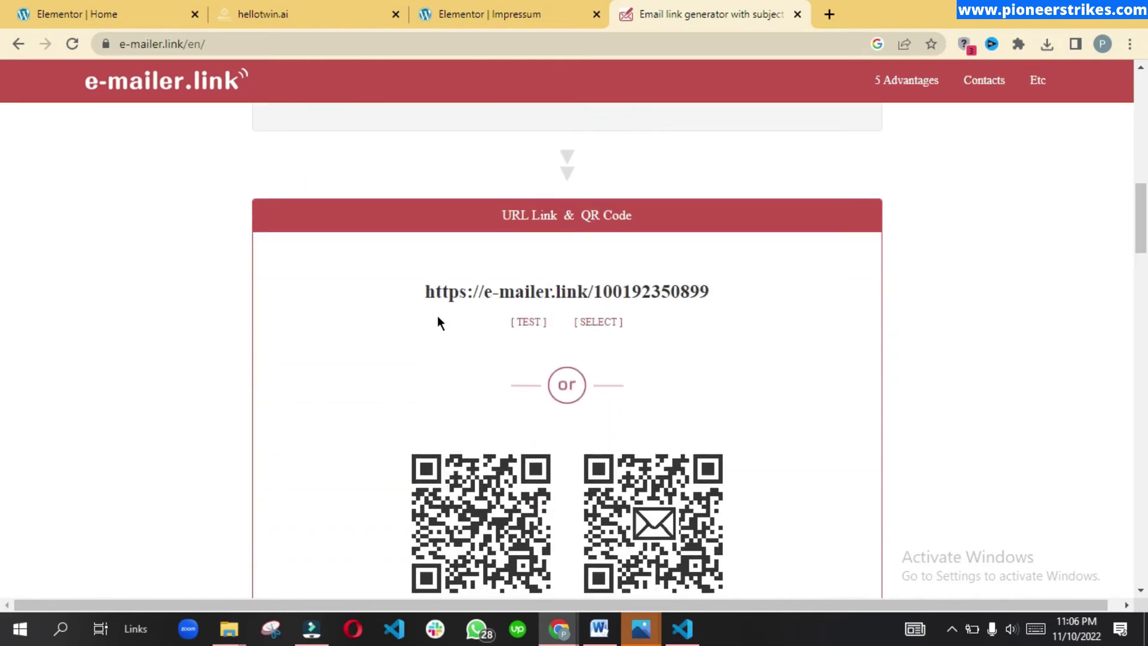
Go to the generated short link in a new tab and create the prefilled email from it
left_click(359, 311)
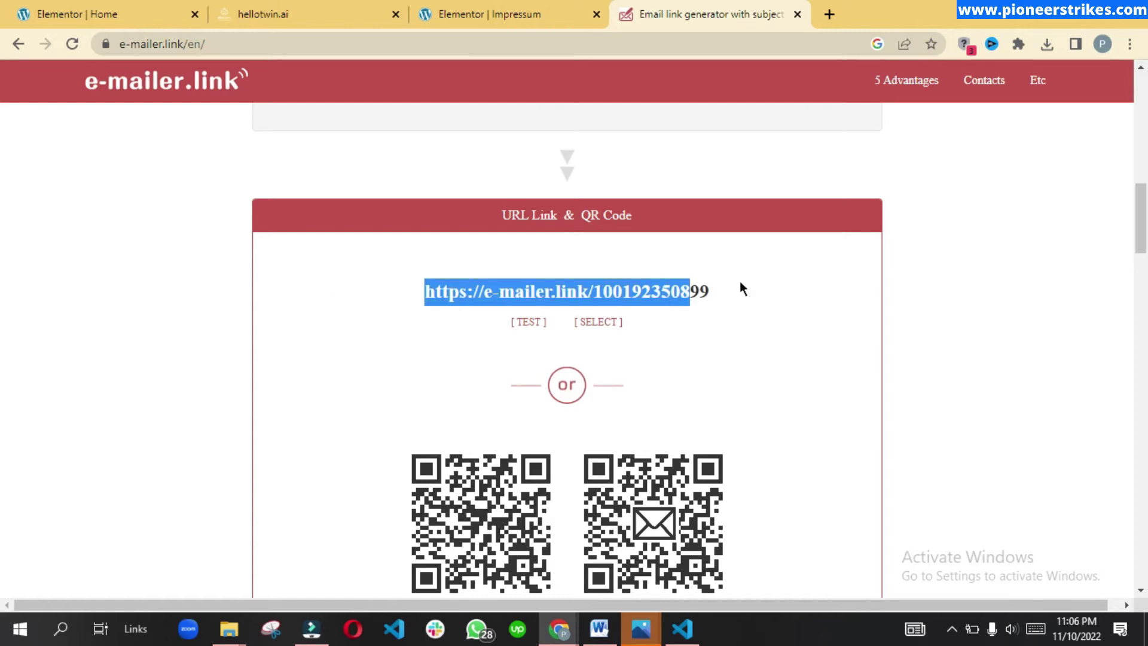
left_click(749, 306)
left_click_drag(758, 291, 424, 292)
key("ctrl+c")
right_click(592, 296)
left_click(676, 350)
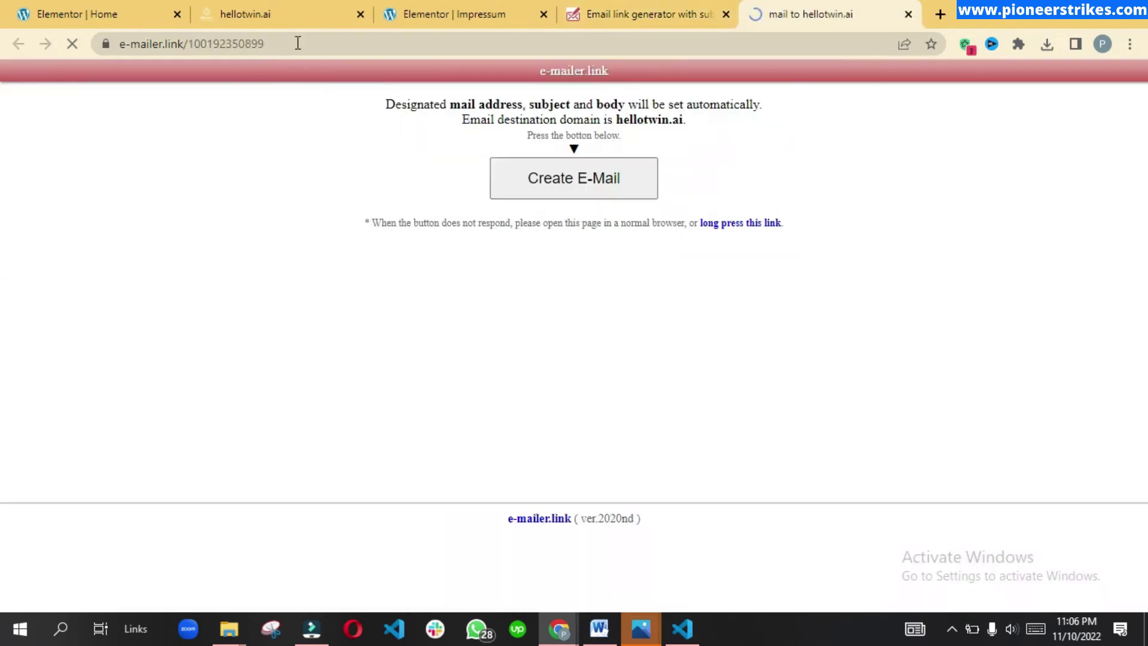
left_click(575, 183)
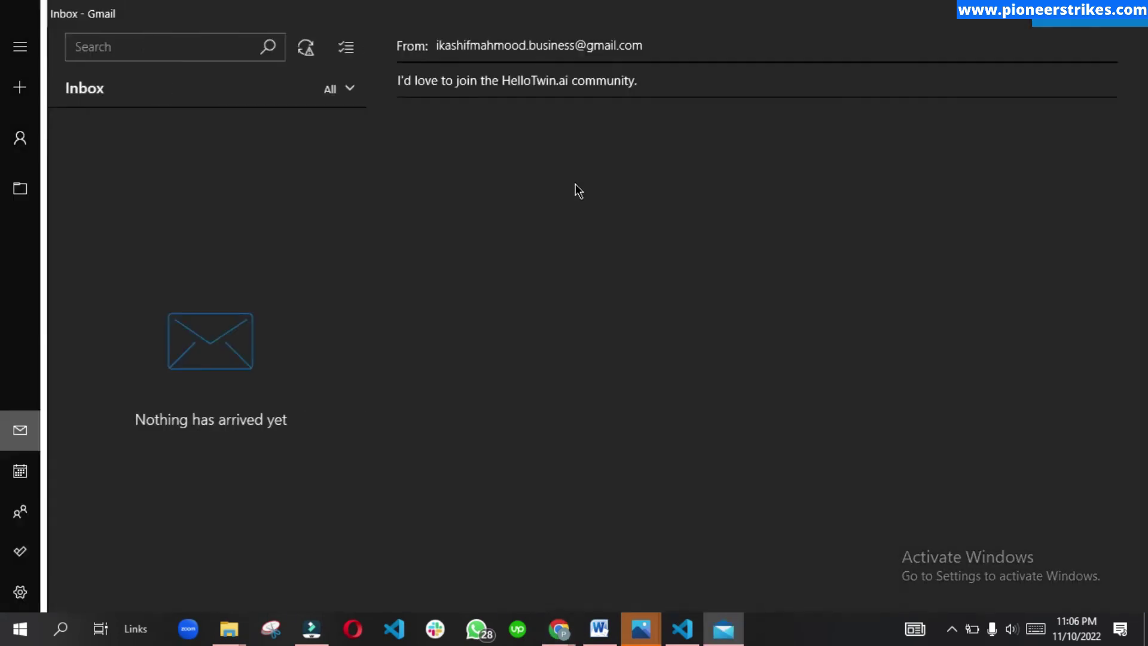
Review the prefilled subject and body in the Mail draft
left_click(584, 244)
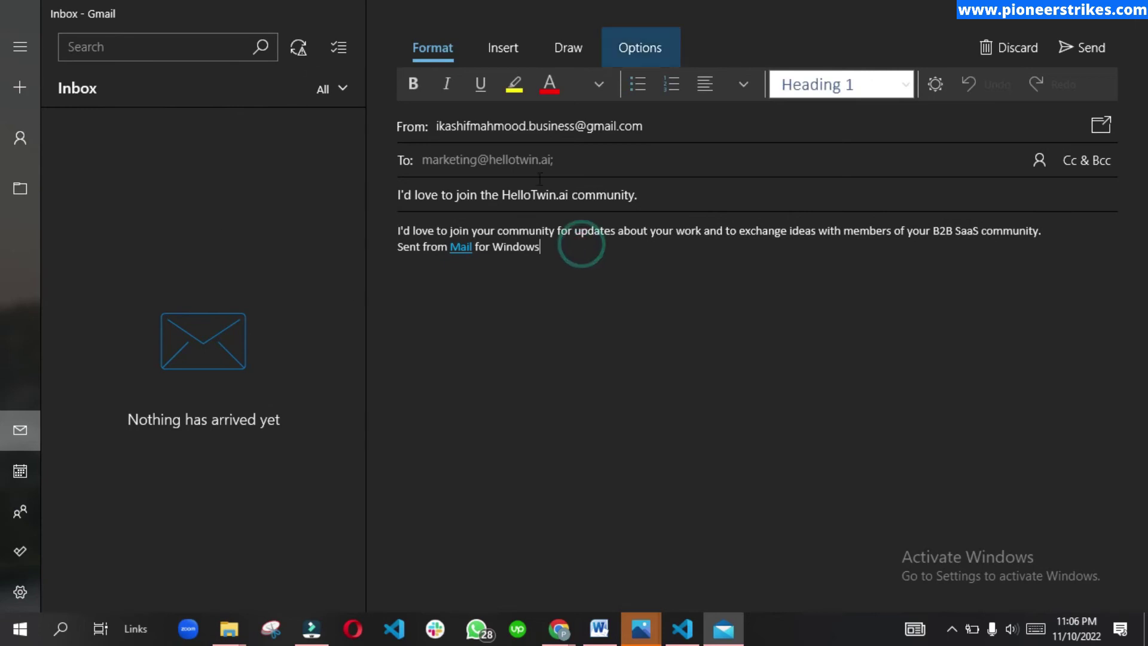
key("ctrl+Home")
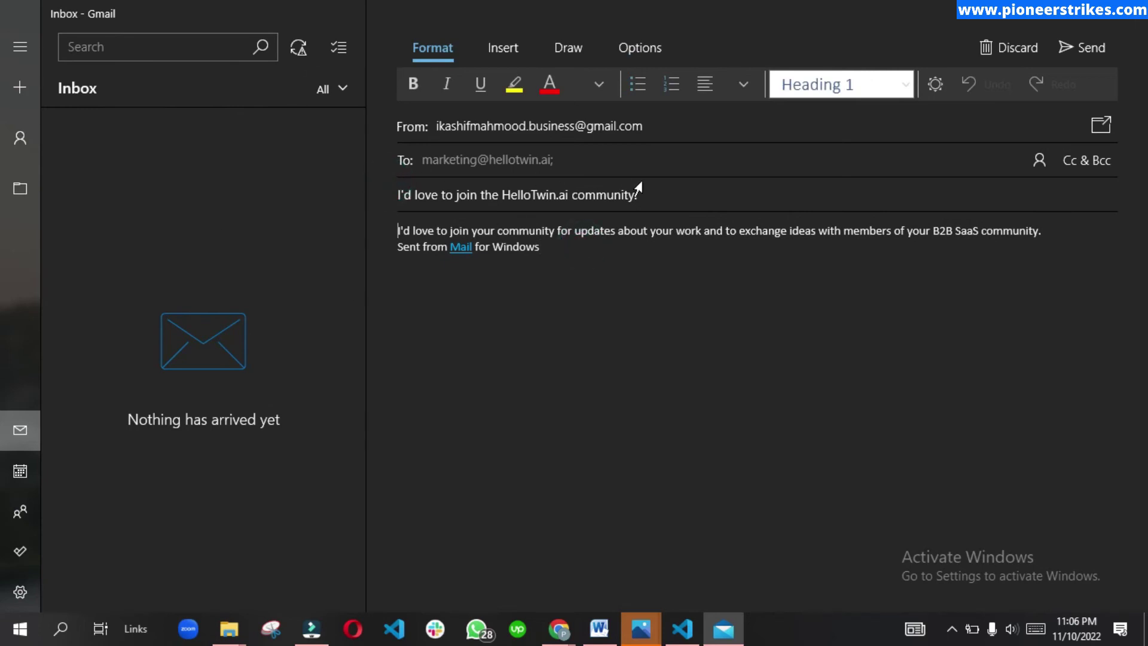
left_click(498, 252)
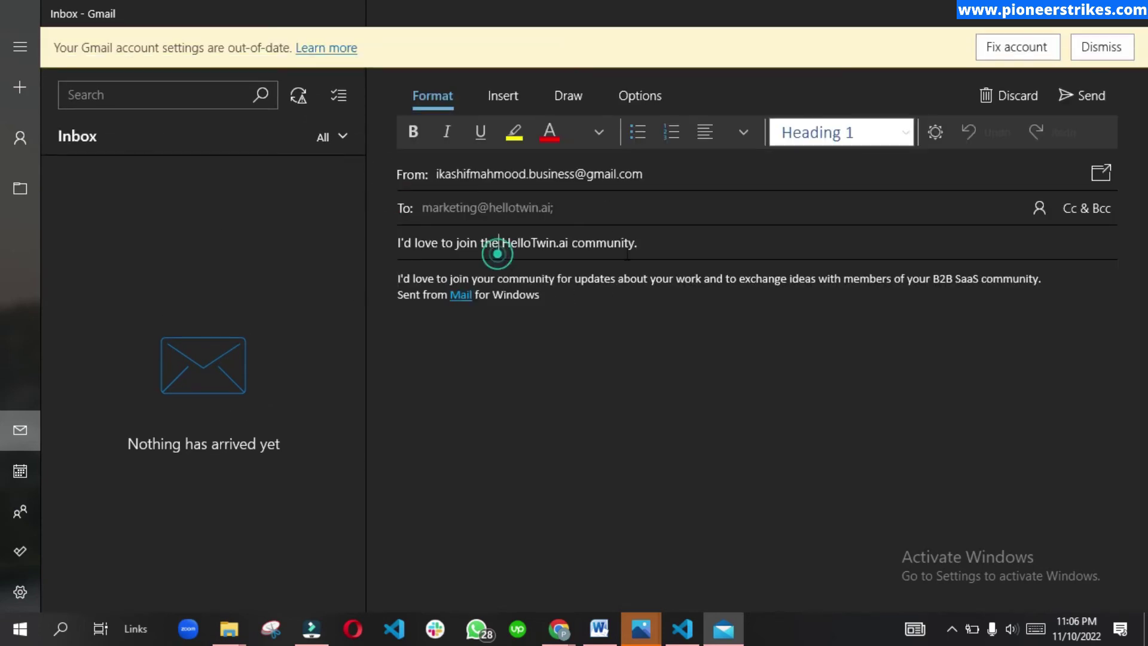
left_click(549, 327)
triple_click(606, 301)
left_click(706, 325)
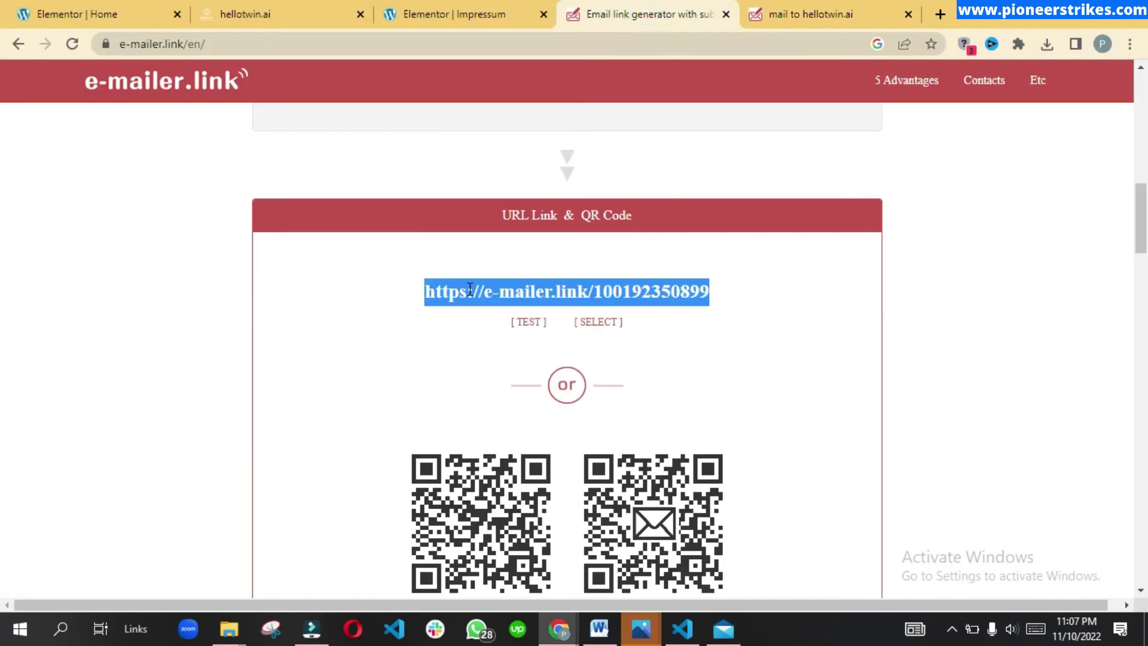
Return via the generated link to the Home page editor in Elementor
right_click(469, 292)
left_click(501, 301)
scroll(377, 299, "down", 4)
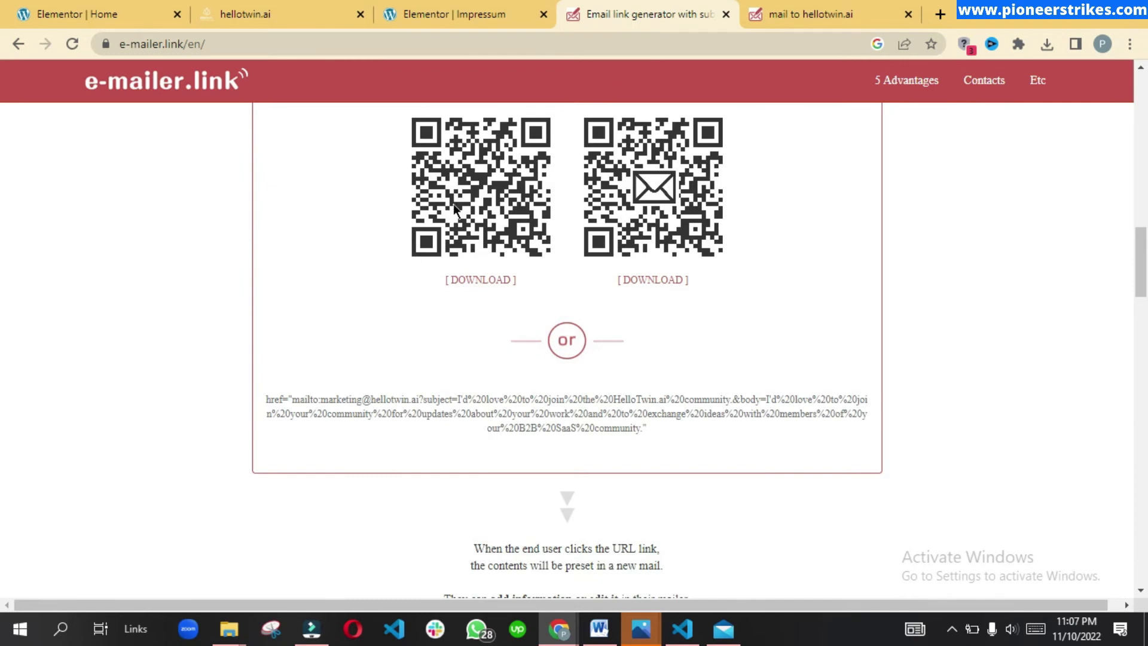
left_click(466, 14)
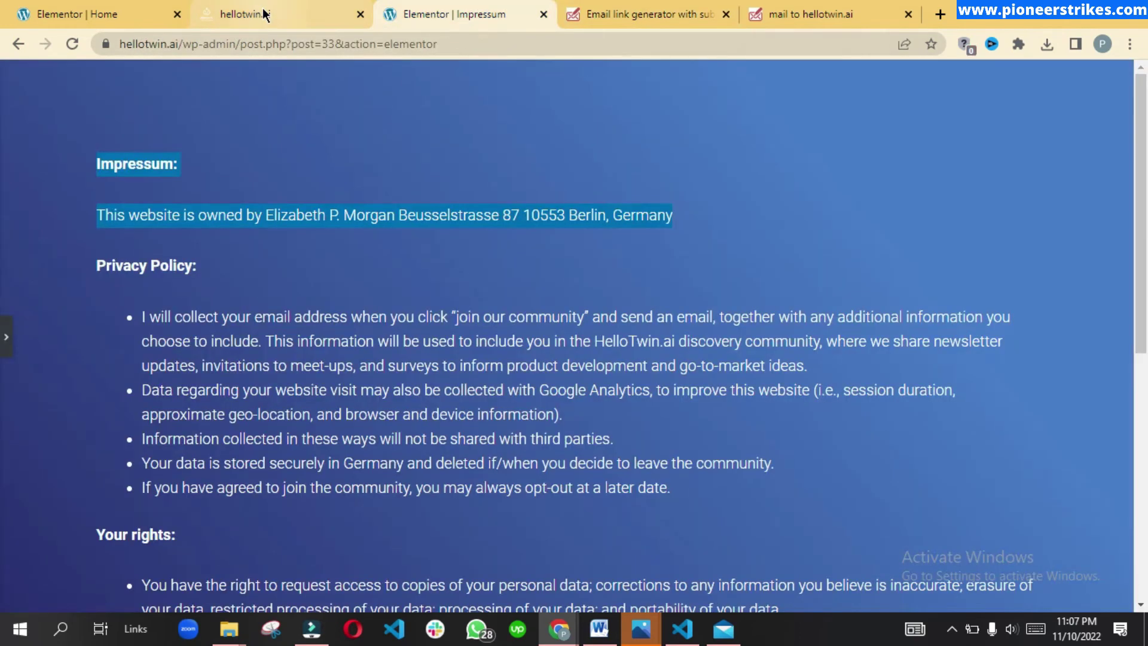
left_click(85, 18)
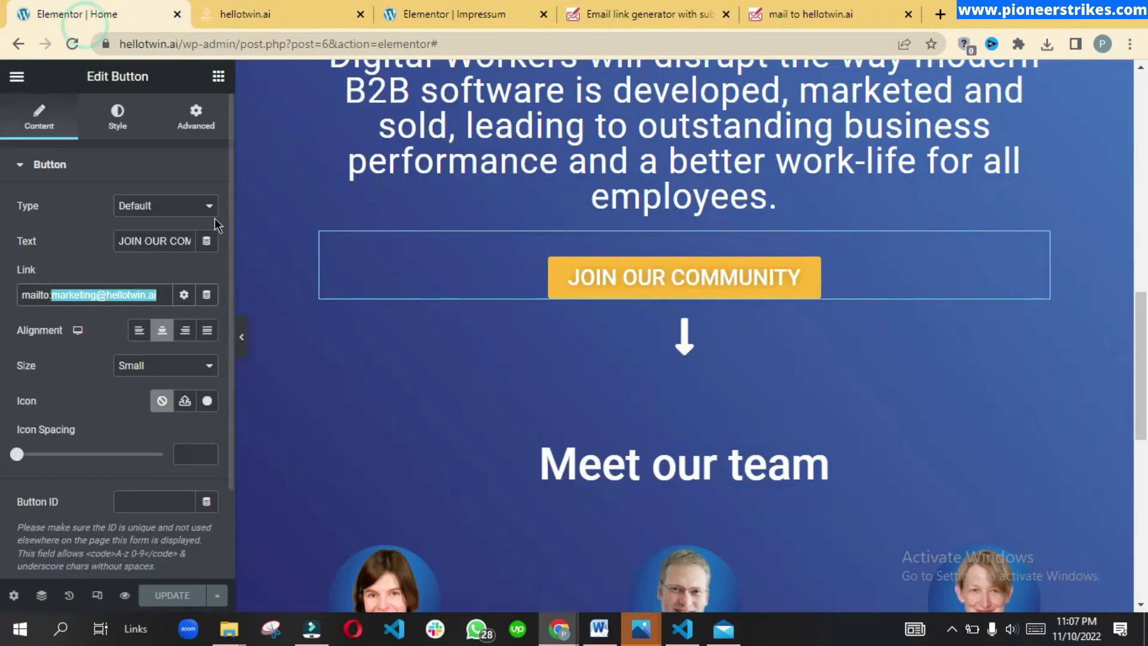
Link the button to the e-mailer.link URL opening in a new window, and update the page
left_click(110, 297)
key("ctrl+v")
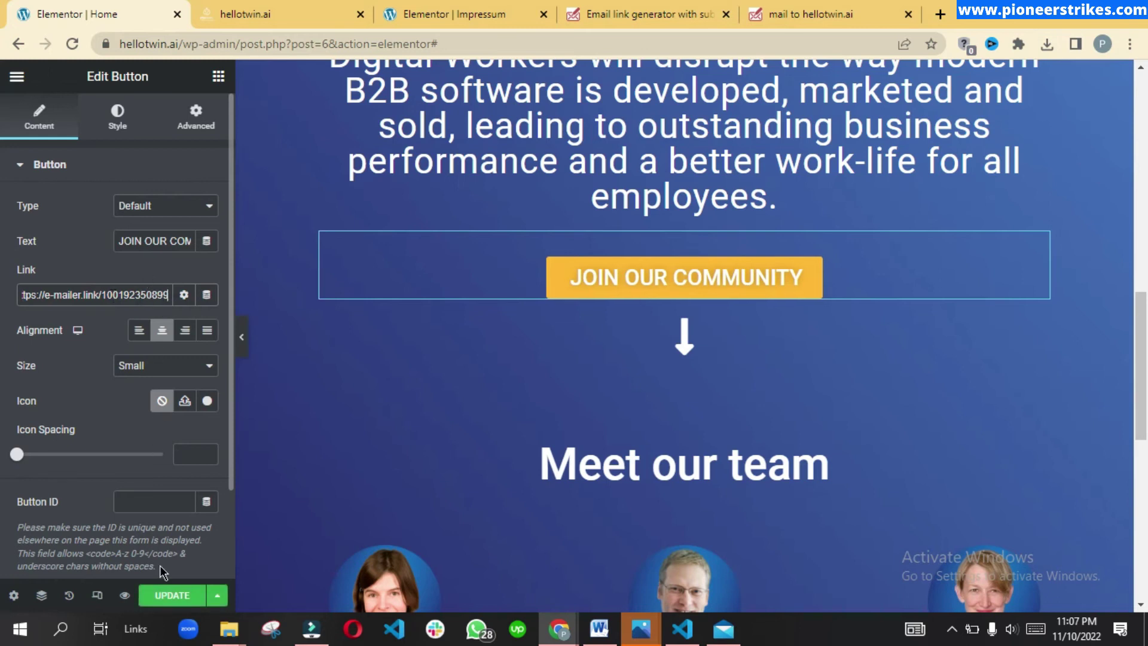
left_click(171, 595)
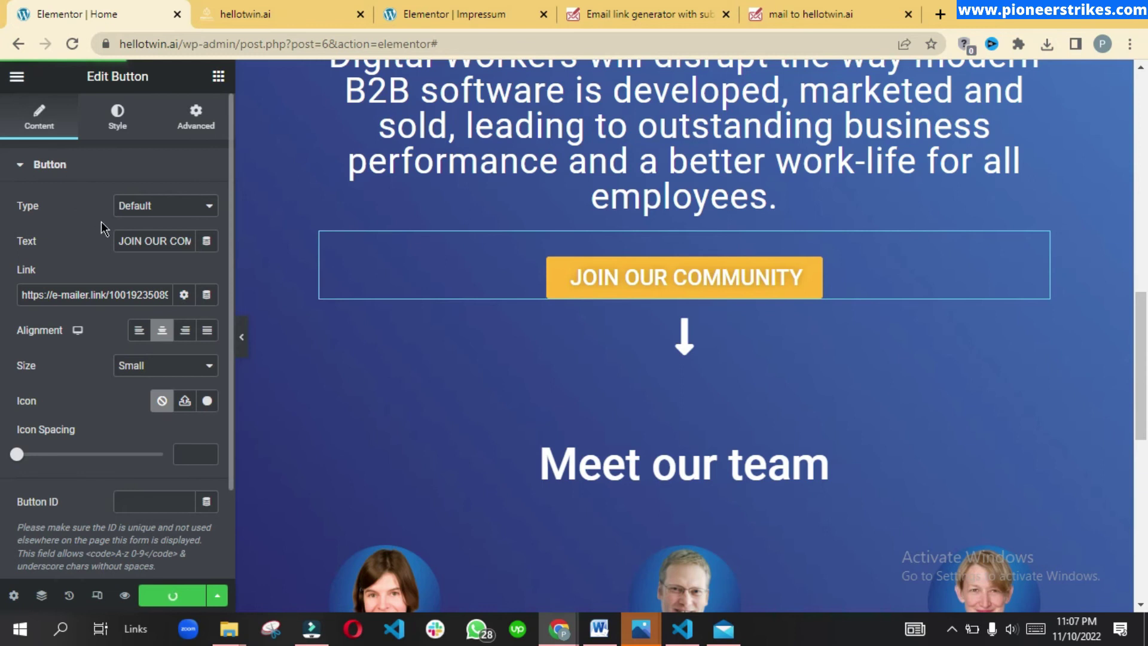
left_click(184, 295)
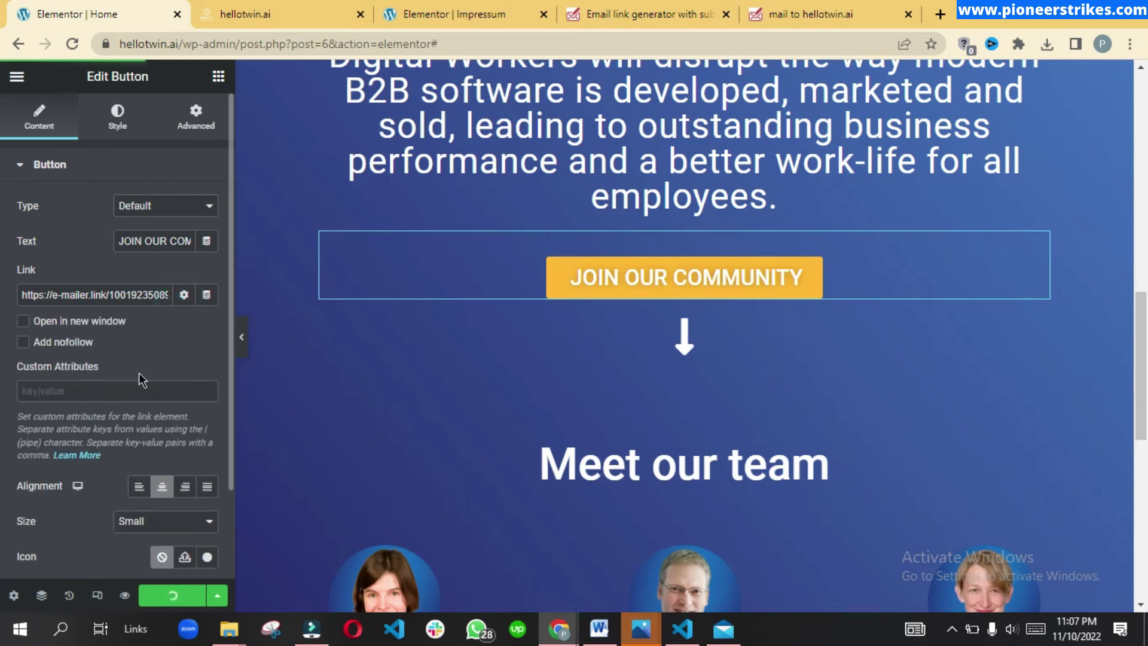
left_click(49, 321)
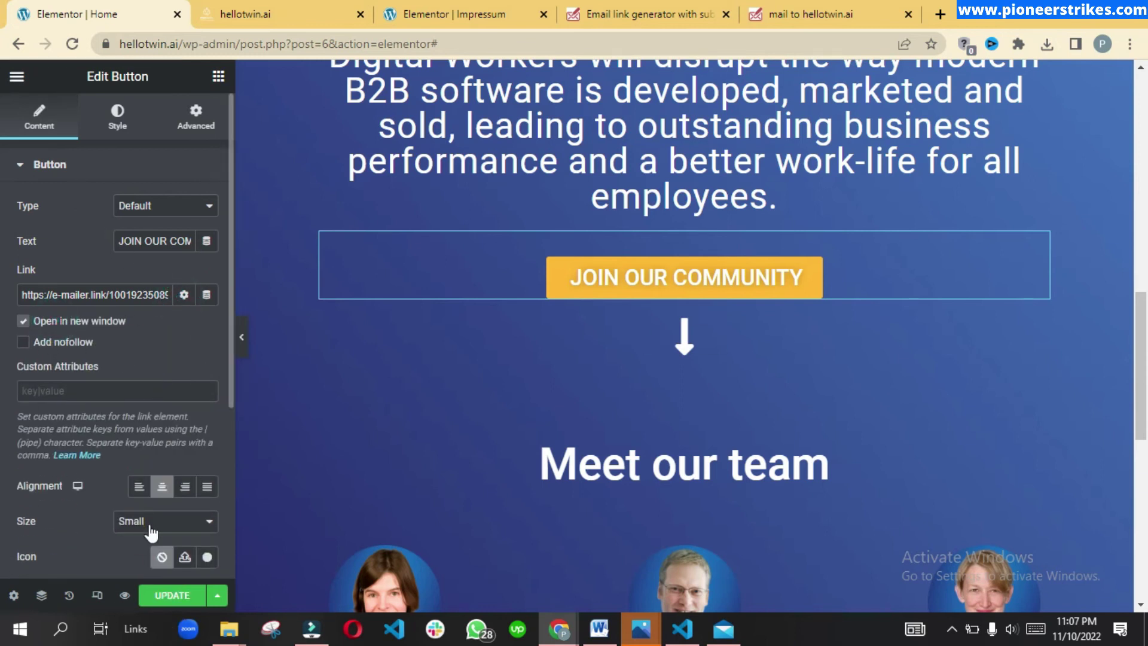
left_click(170, 596)
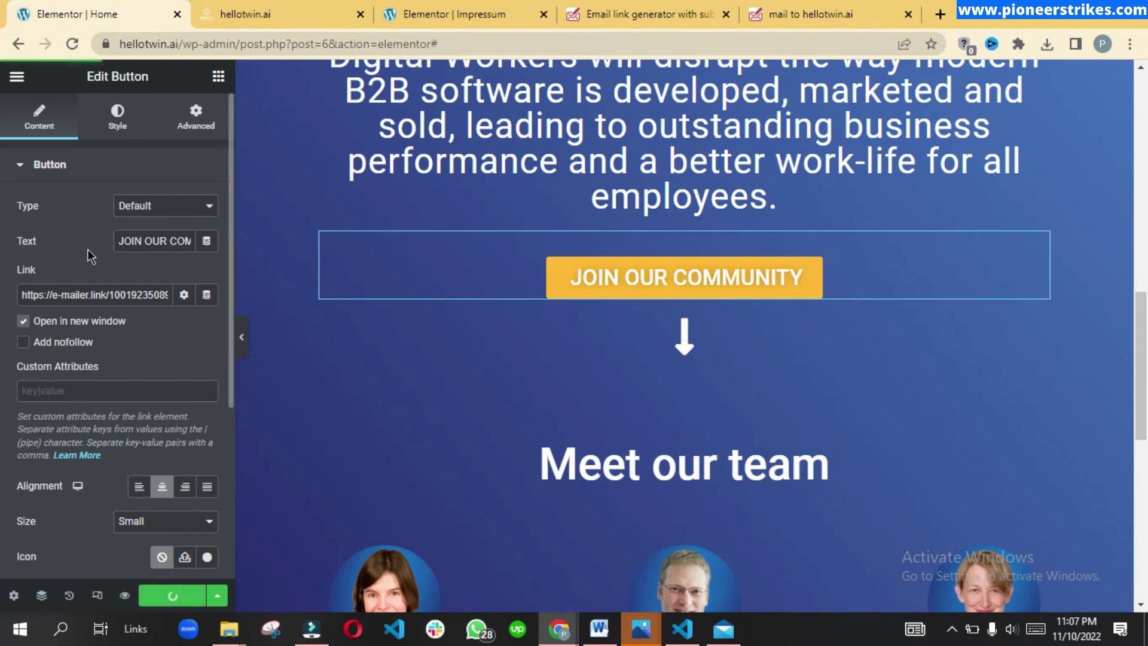
View the live page and create the prefilled email from the button's new link
left_click(17, 77)
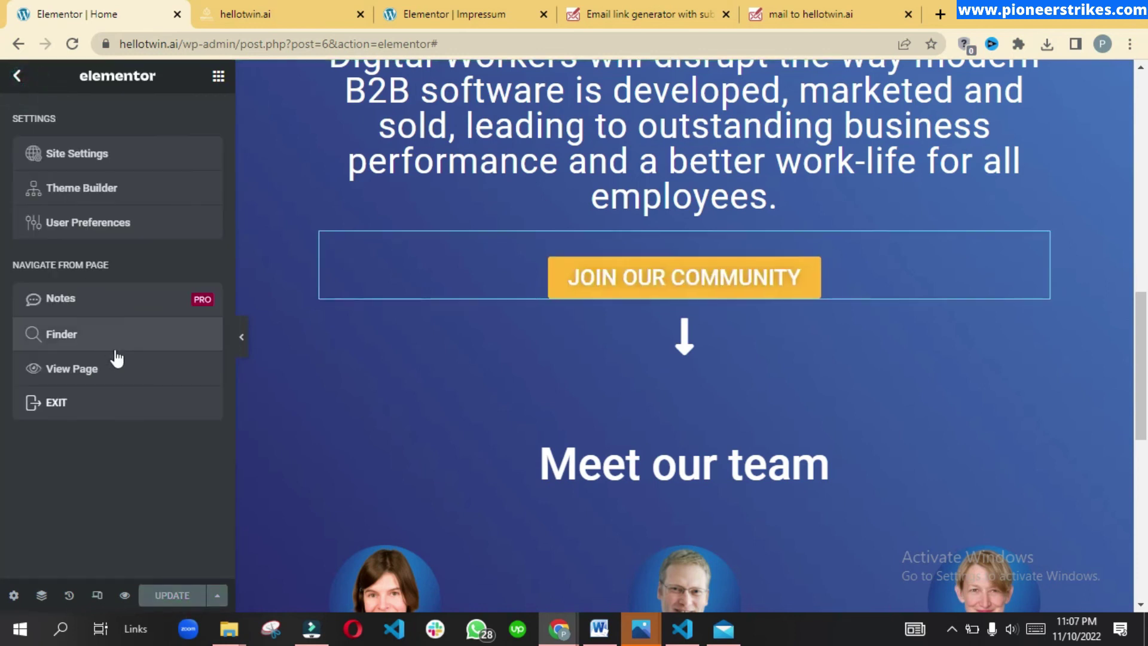
left_click(120, 372)
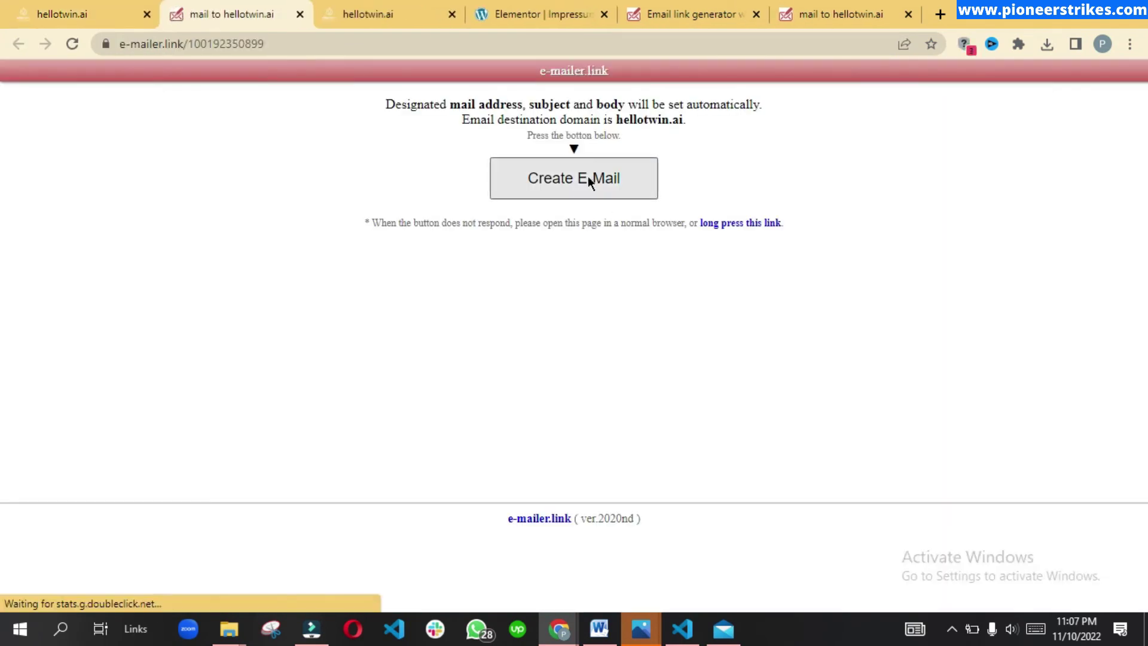
left_click(582, 186)
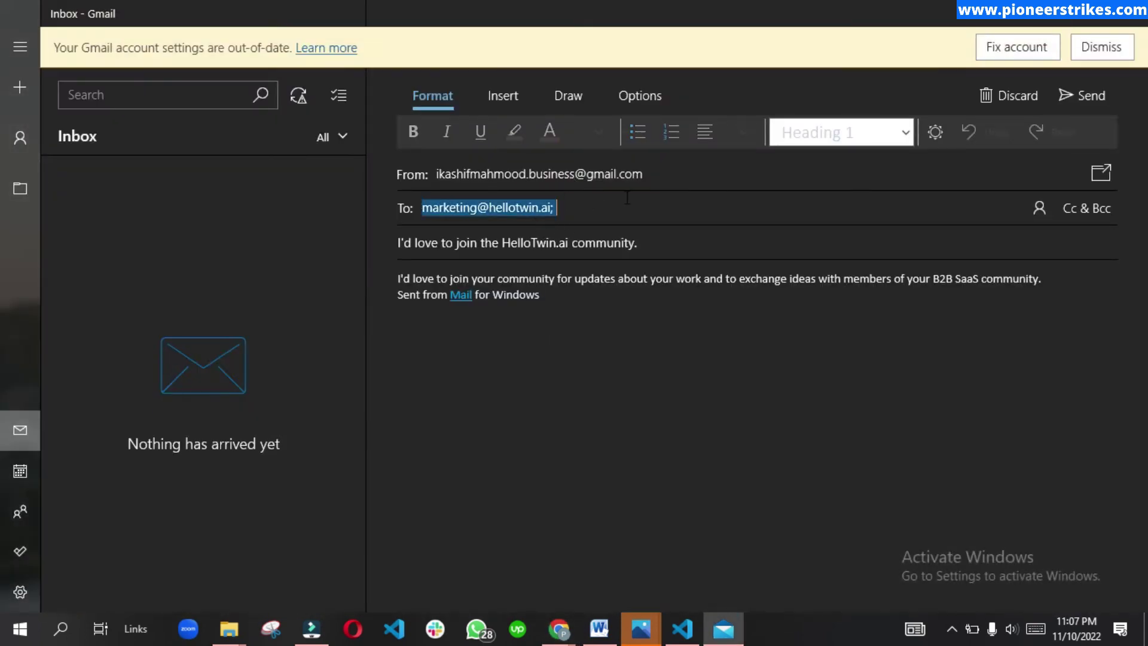
left_click(633, 194)
left_click(489, 207)
left_click(621, 313)
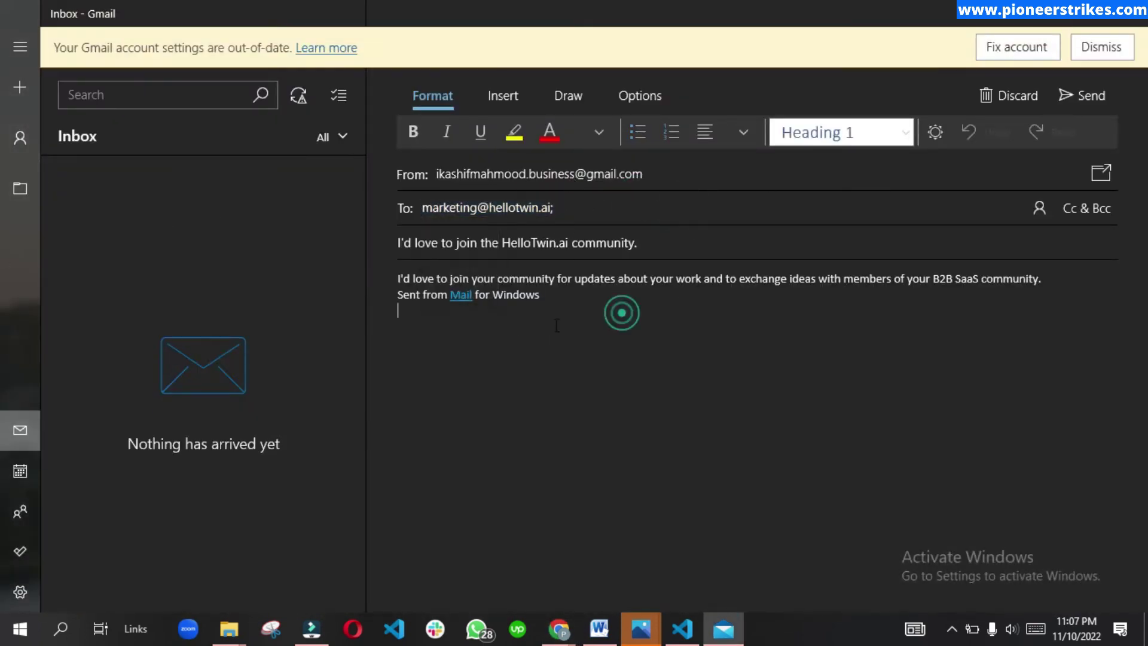
left_click(398, 243)
left_click_drag(399, 243, 639, 243)
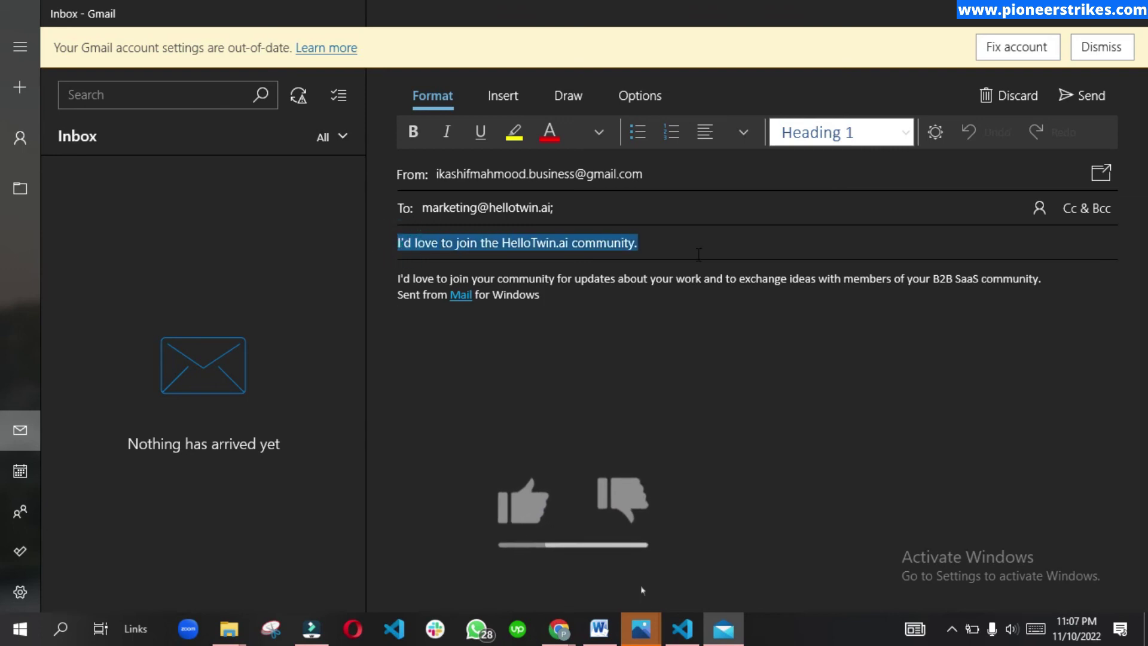
left_click_drag(398, 274, 652, 327)
left_click(652, 326)
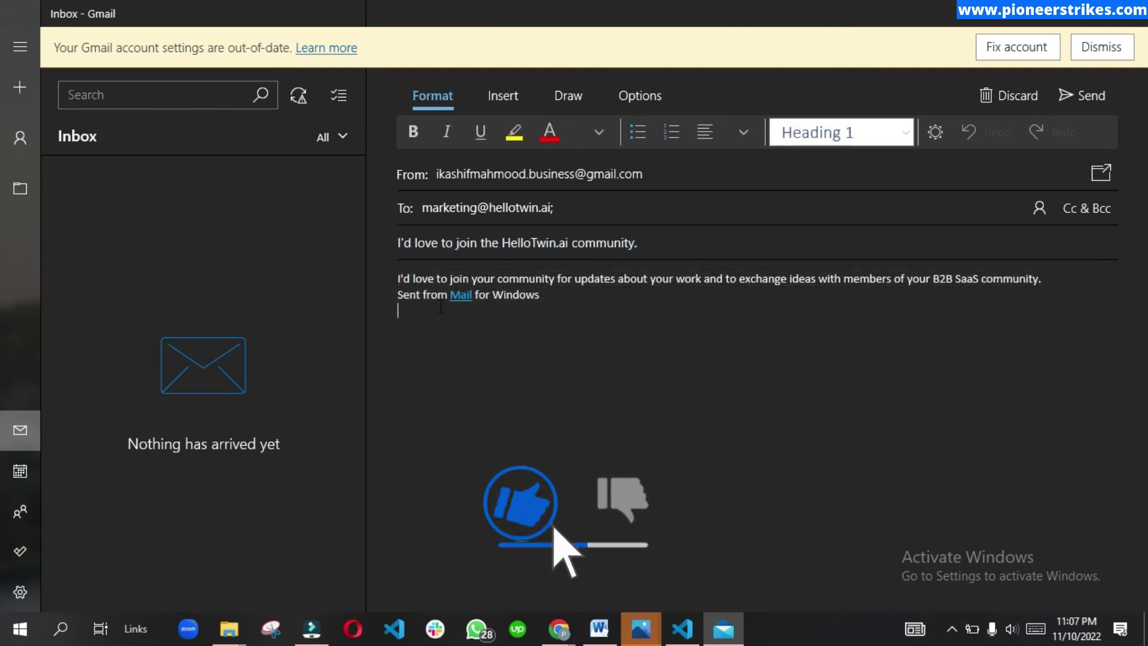